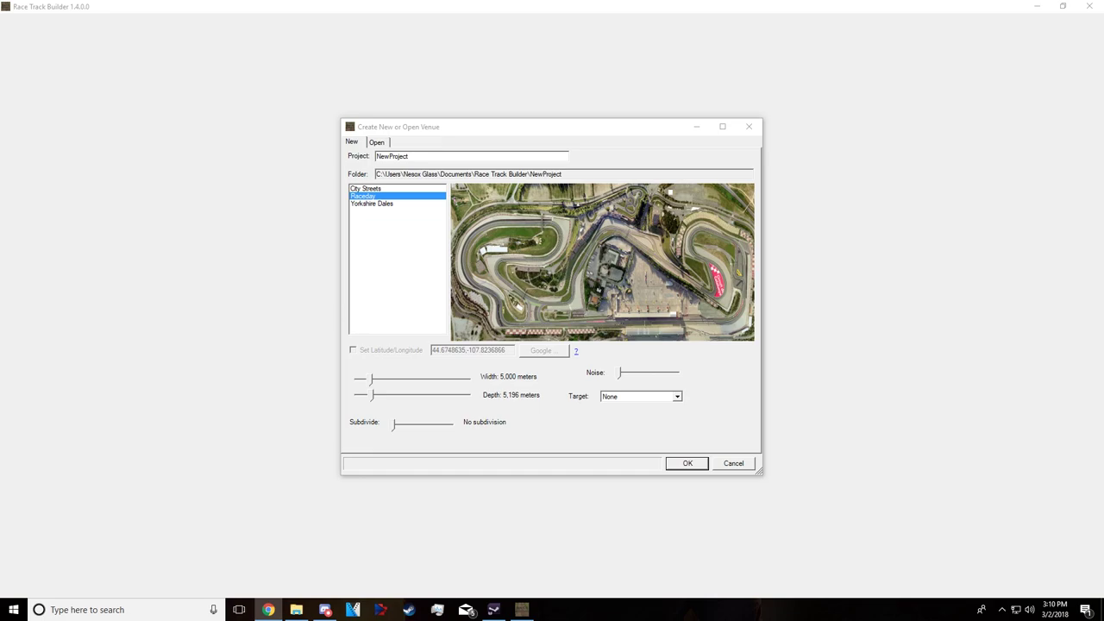
left_click(514, 133)
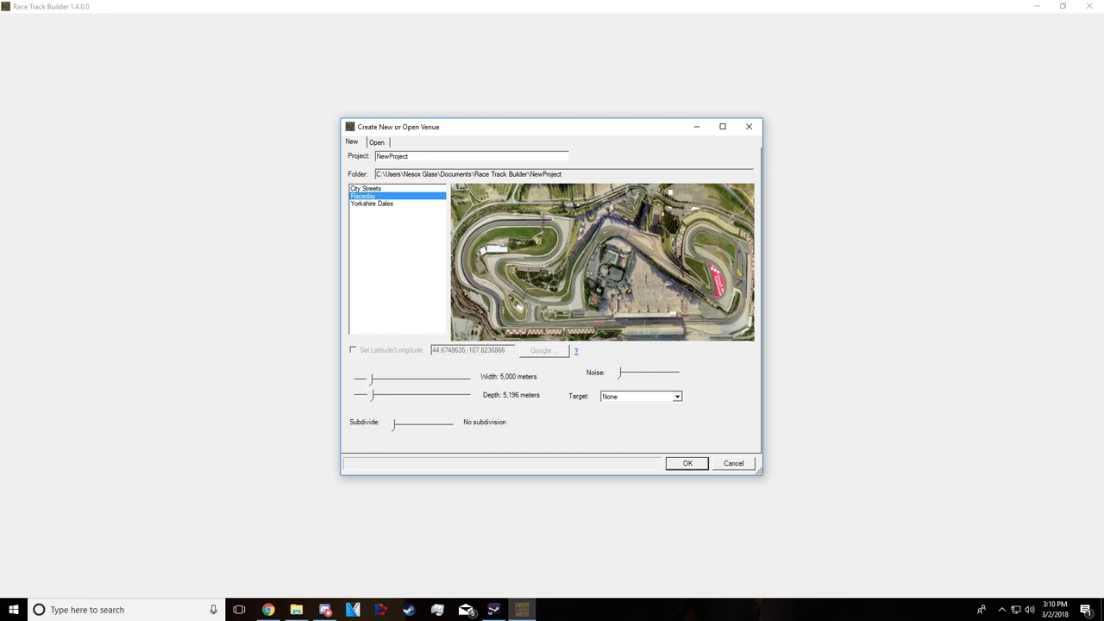
key("alt+Tab")
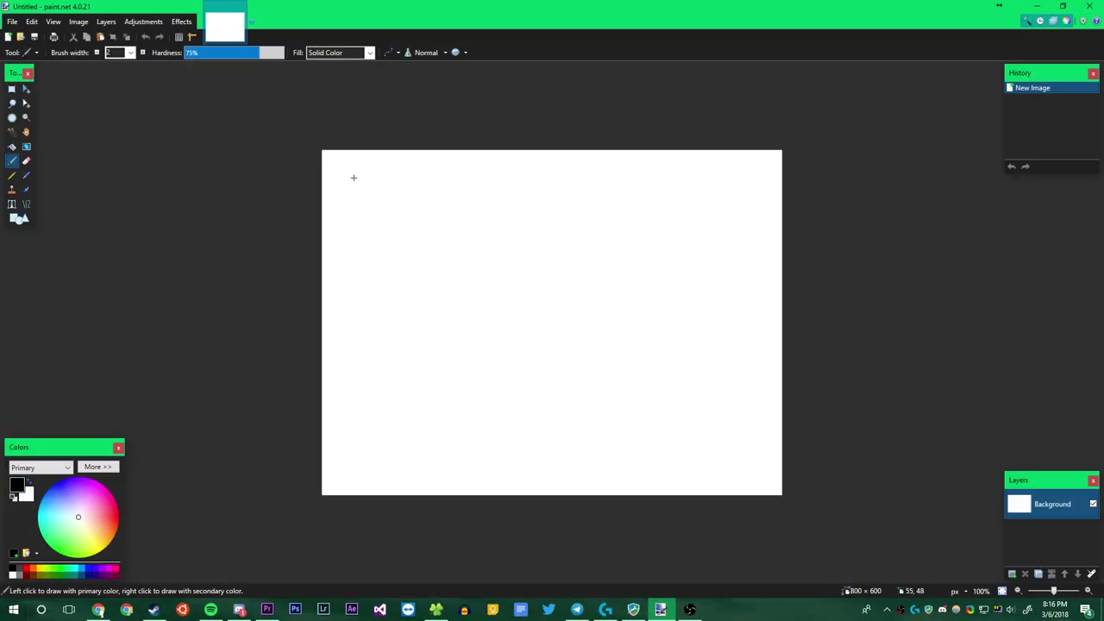
In paint.net, handwrite "Paint Dot" on the blank canvas with the black paintbrush at width 2 and add more strokes around it
left_click_drag(353, 172, 357, 234)
left_click_drag(353, 174, 345, 202)
left_click_drag(438, 206, 446, 241)
key("ctrl+z")
mouse_move(466, 188)
left_mouse_down()
mouse_move(476, 198)
mouse_move(467, 259)
left_mouse_up()
left_click_drag(465, 188, 528, 240)
left_click_drag(533, 226, 606, 232)
left_click_drag(398, 264, 371, 335)
left_click_drag(591, 314, 678, 319)
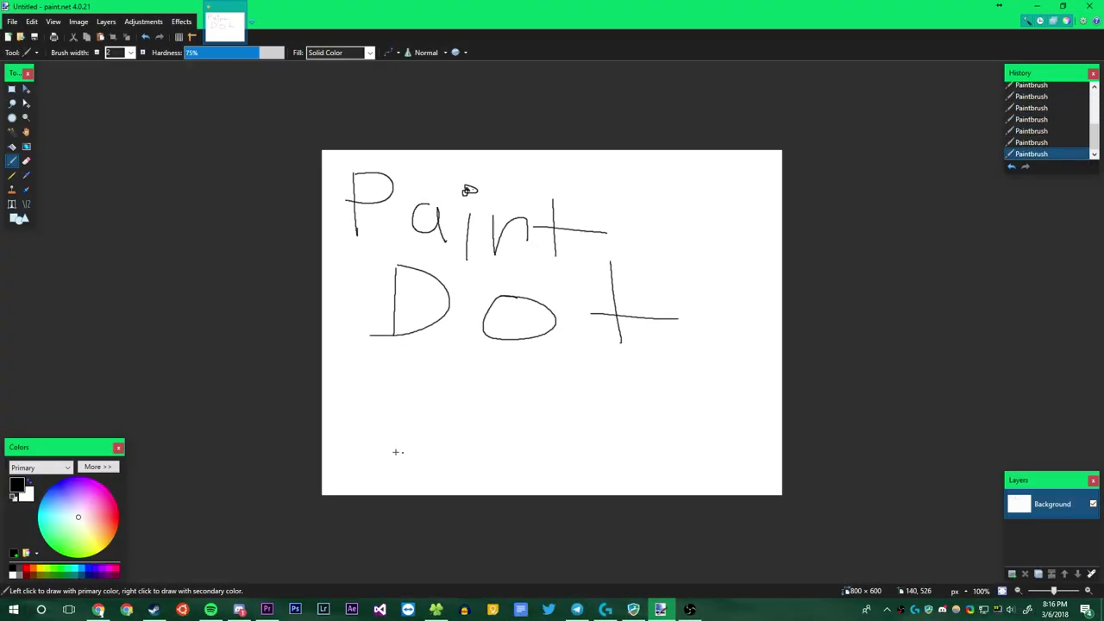
left_click_drag(346, 463, 422, 383)
left_click_drag(567, 449, 781, 434)
left_click_drag(690, 178, 692, 179)
left_click_drag(734, 185, 735, 187)
left_click_drag(703, 214, 721, 224)
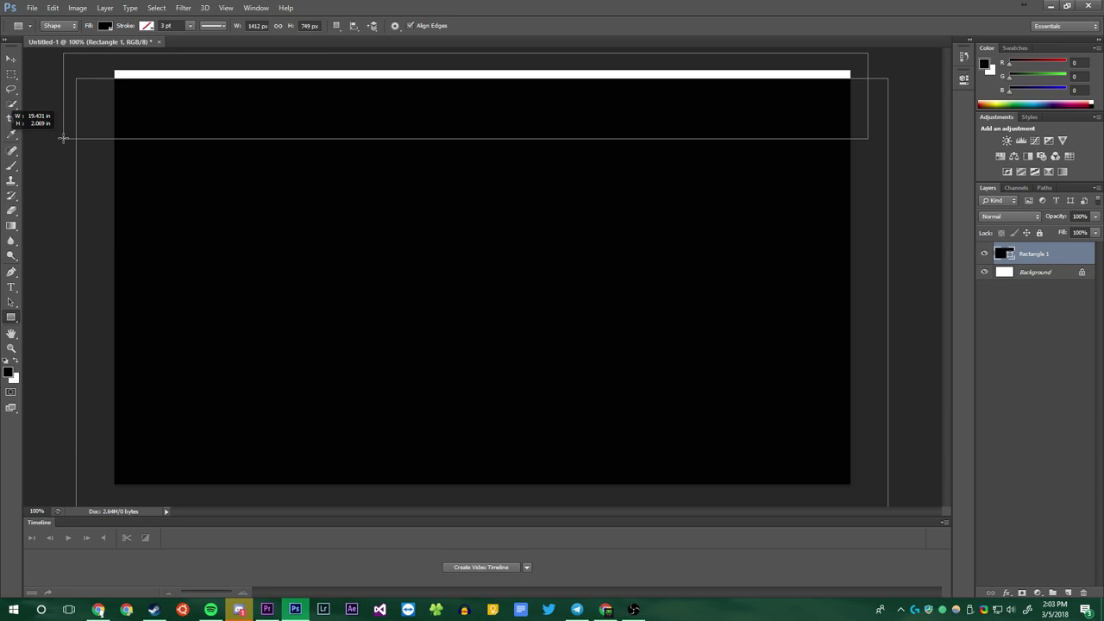
In Photoshop, draw a rounded rectangle about 635 x 432 px over the black canvas and fill it with magenta
right_click(10, 322)
left_click(60, 327)
mouse_move(256, 190)
left_mouse_down()
mouse_move(540, 434)
mouse_move(621, 438)
left_mouse_up()
left_click(105, 26)
left_click(84, 93)
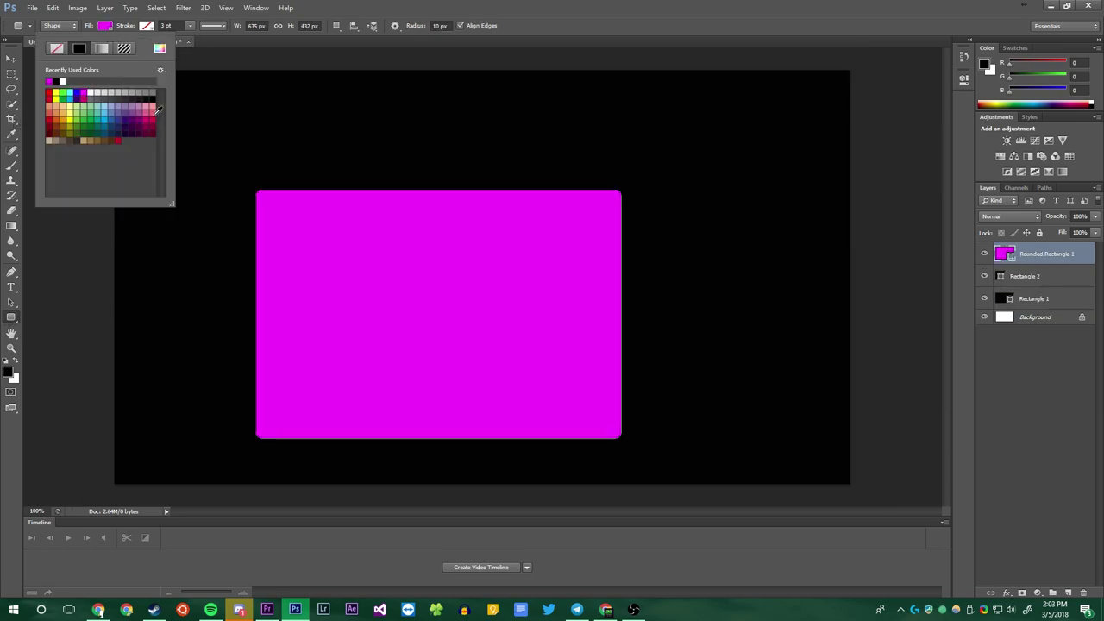
Cover the rest of the canvas with several large overlapping magenta rounded rectangles
left_click_drag(375, 118, 888, 237)
left_click_drag(611, 290, 252, 133)
left_click_drag(691, 324, 185, 118)
left_click_drag(131, 162, 594, 328)
left_click_drag(130, 110, 1004, 285)
left_click_drag(914, 105, 17, 342)
mouse_move(64, 202)
left_mouse_down()
mouse_move(327, 446)
mouse_move(620, 509)
left_mouse_up()
left_click_drag(906, 491, 594, 310)
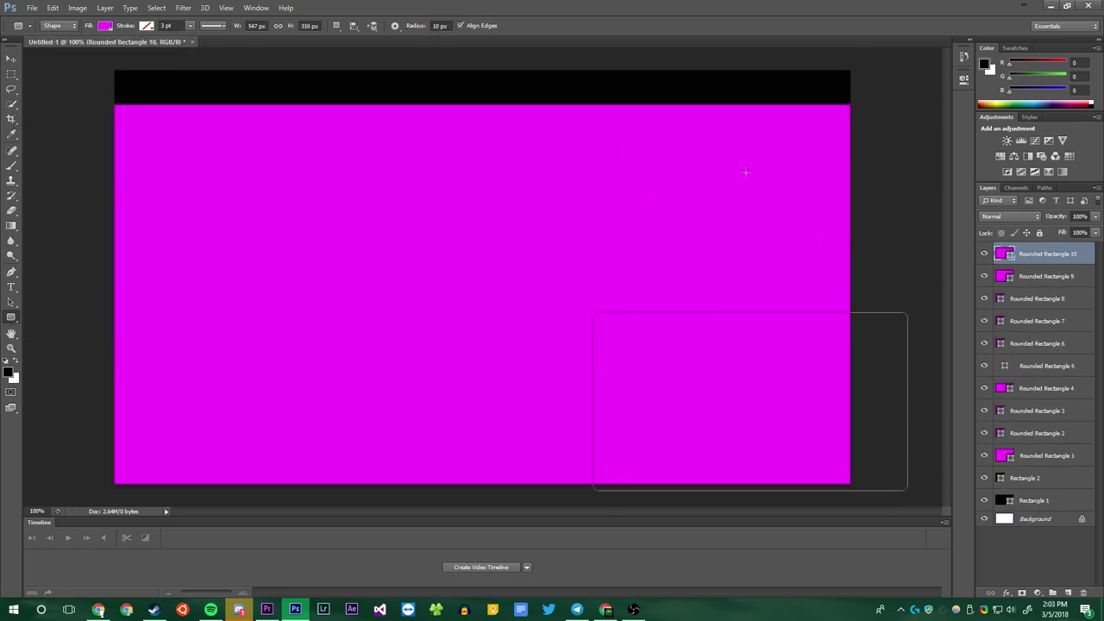
left_click_drag(889, 149, 1, 2)
left_click_drag(732, 197, 784, 303)
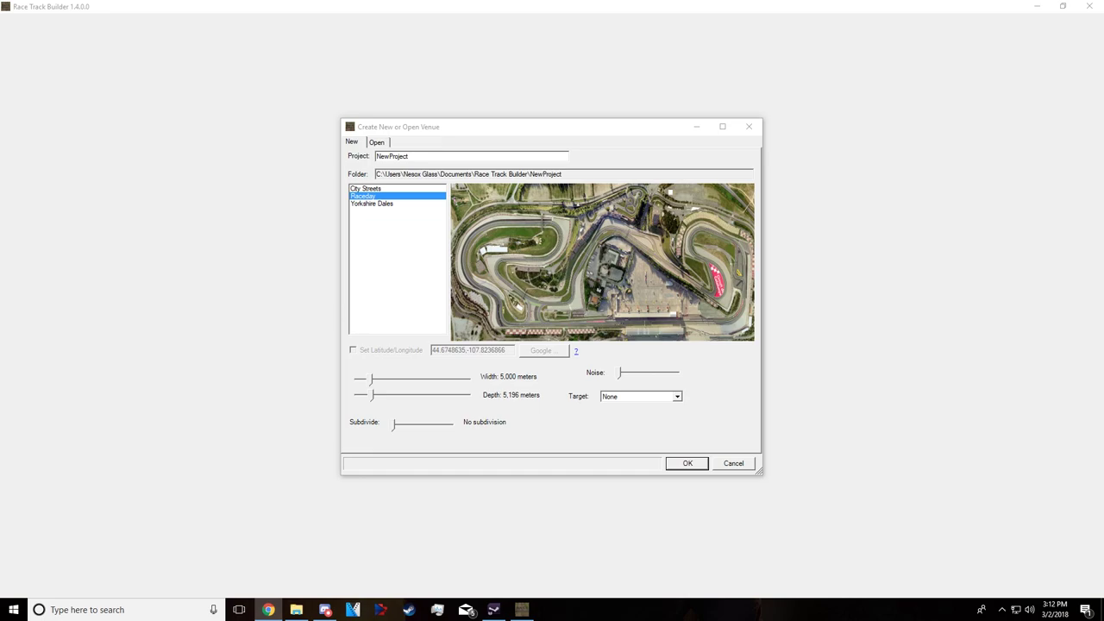
Switch to Chrome and examine the layout and surroundings of 3 Flags Motorsports Park in the Google Maps satellite view
left_click_drag(1103, 172, 785, 4)
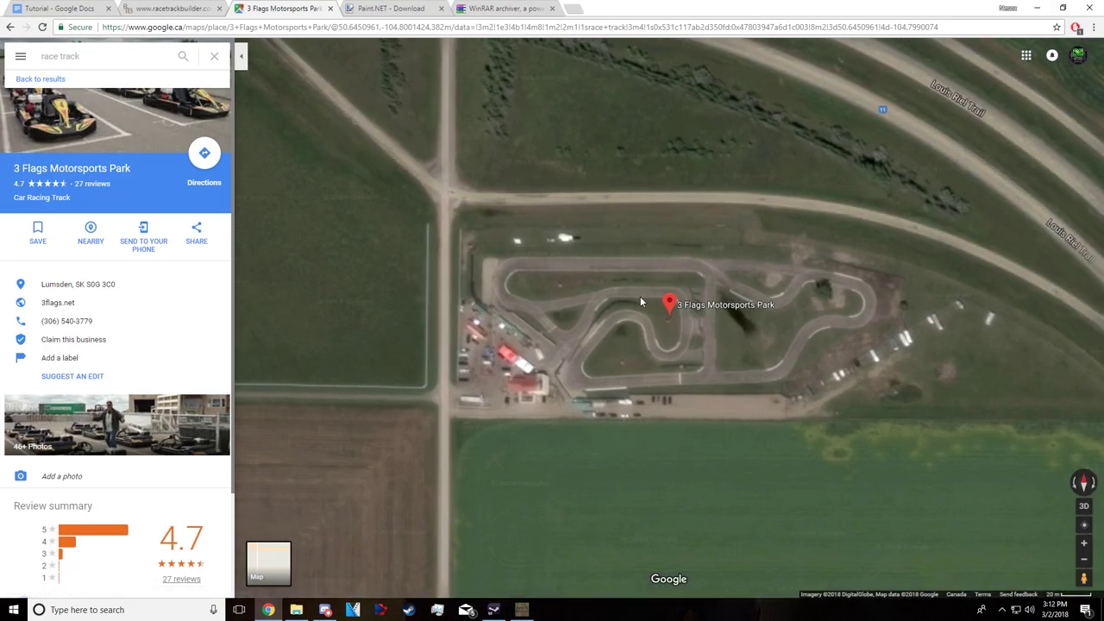
scroll(592, 306, "down", 5)
scroll(597, 309, "up", 5)
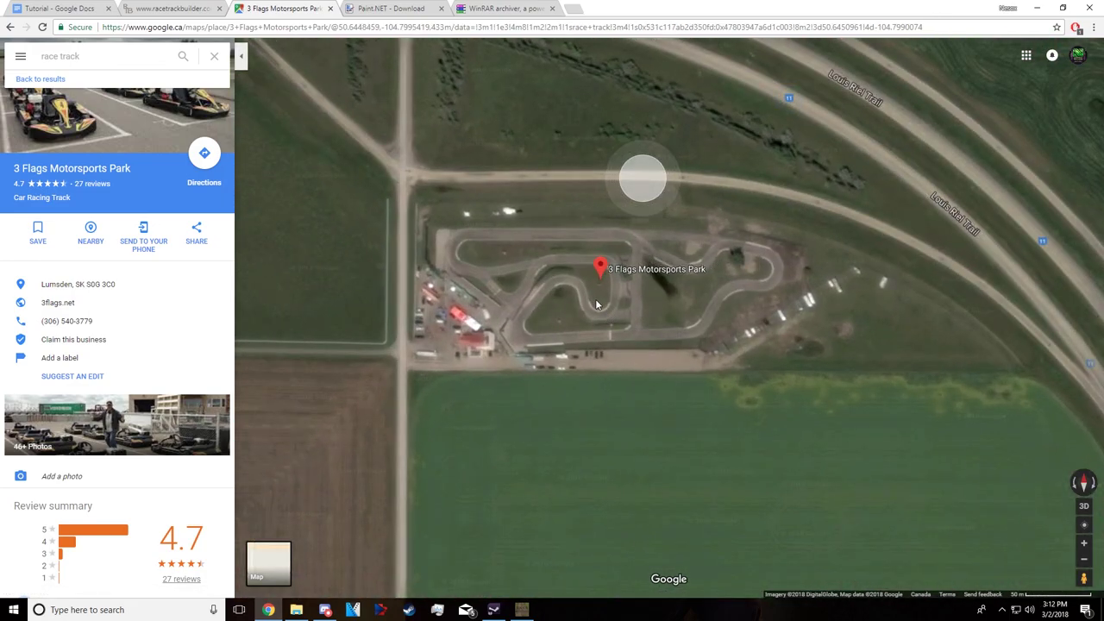
left_click_drag(621, 293, 628, 296)
scroll(615, 304, "down", 1)
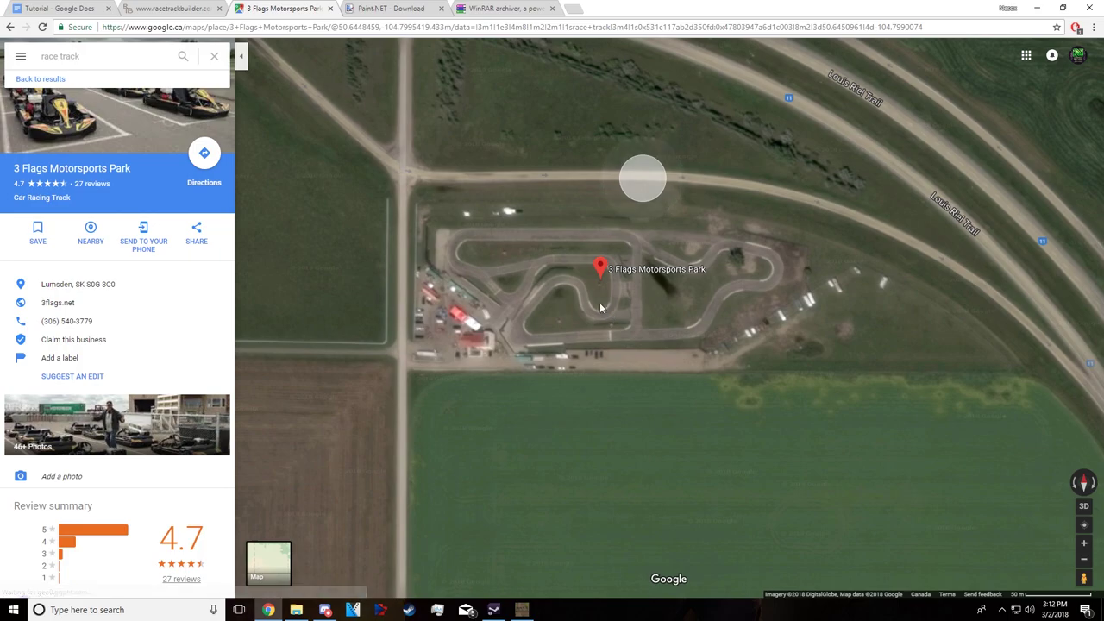
scroll(592, 306, "down", 5)
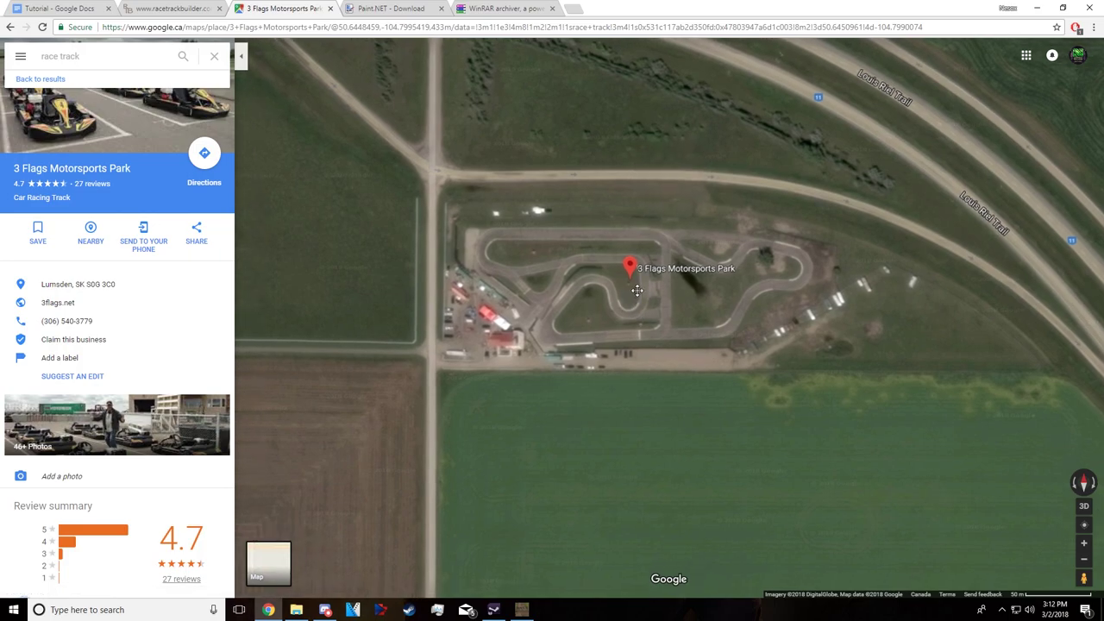
scroll(591, 310, "up", 5)
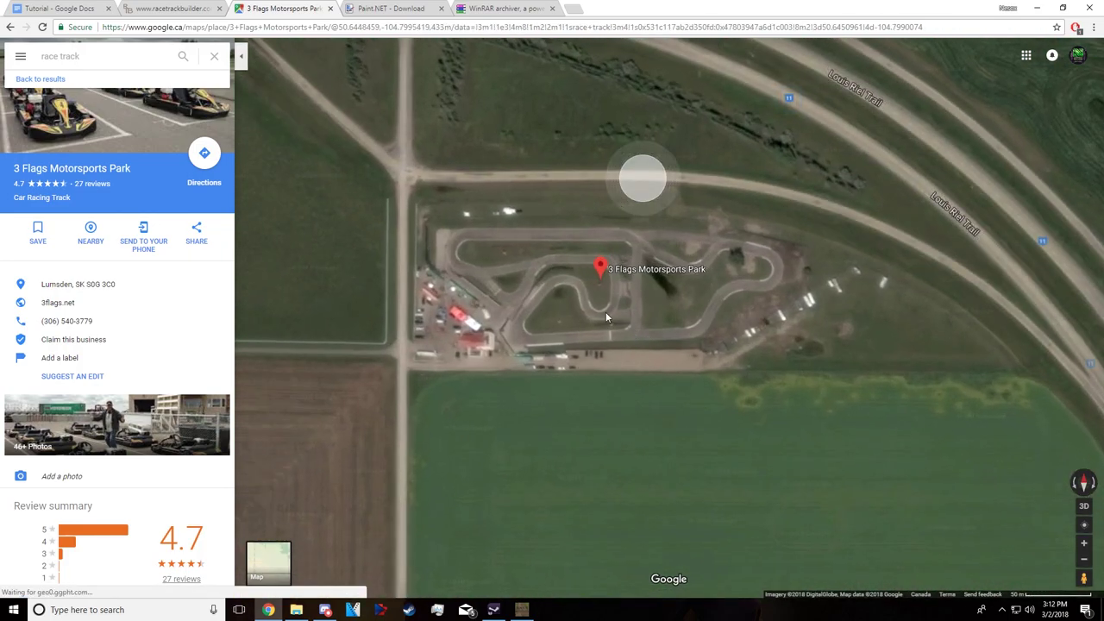
mouse_move(607, 293)
left_mouse_down()
mouse_move(559, 306)
mouse_move(619, 290)
left_mouse_up()
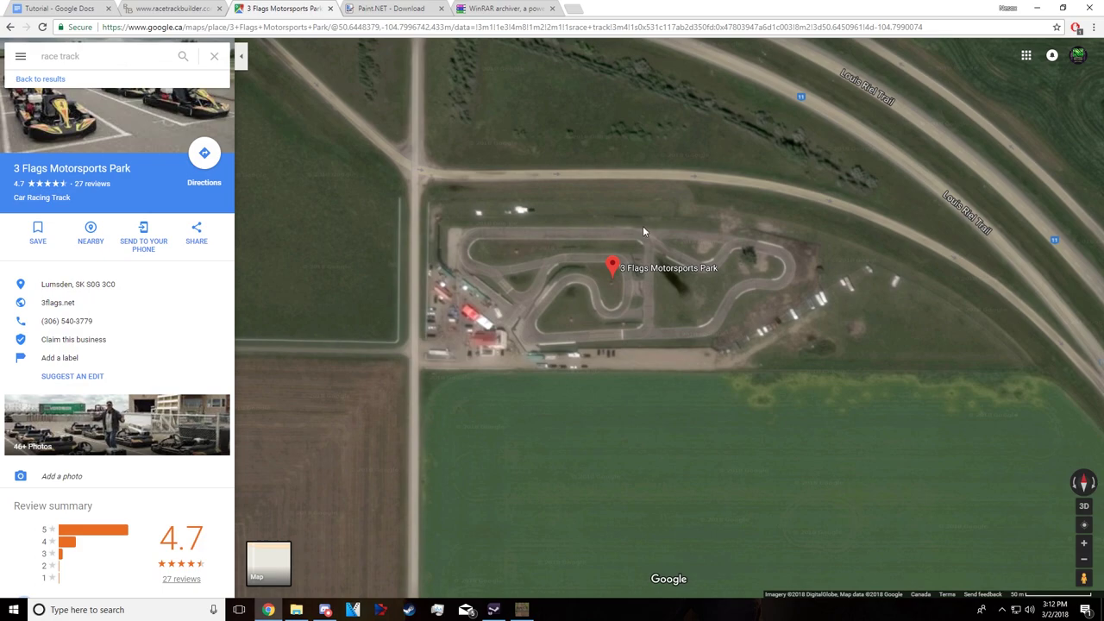
Read the instructions on racetrackbuilder.com/Home/Google for creating a Google project and an API key
left_click_drag(626, 7, 1103, 17)
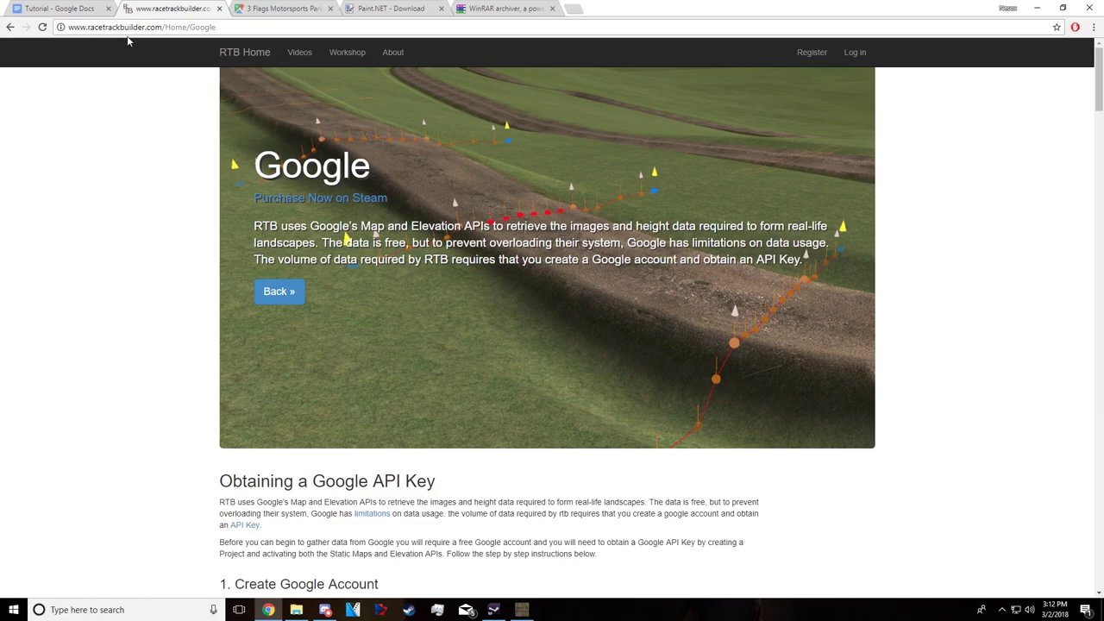
scroll(128, 180, "down", 2)
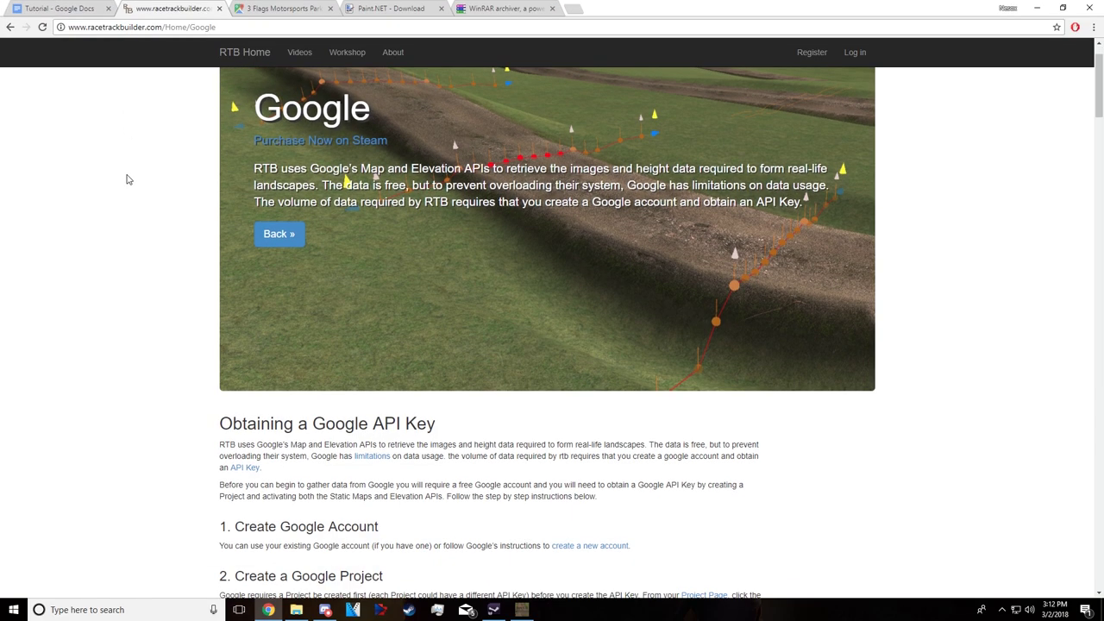
scroll(128, 179, "down", 3)
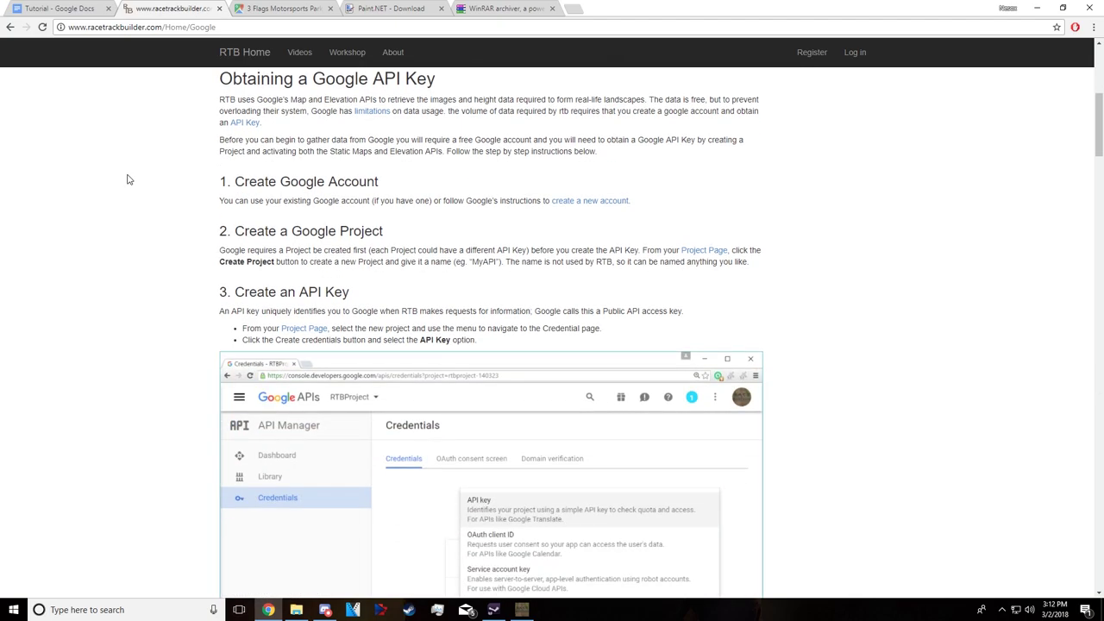
scroll(128, 179, "down", 1)
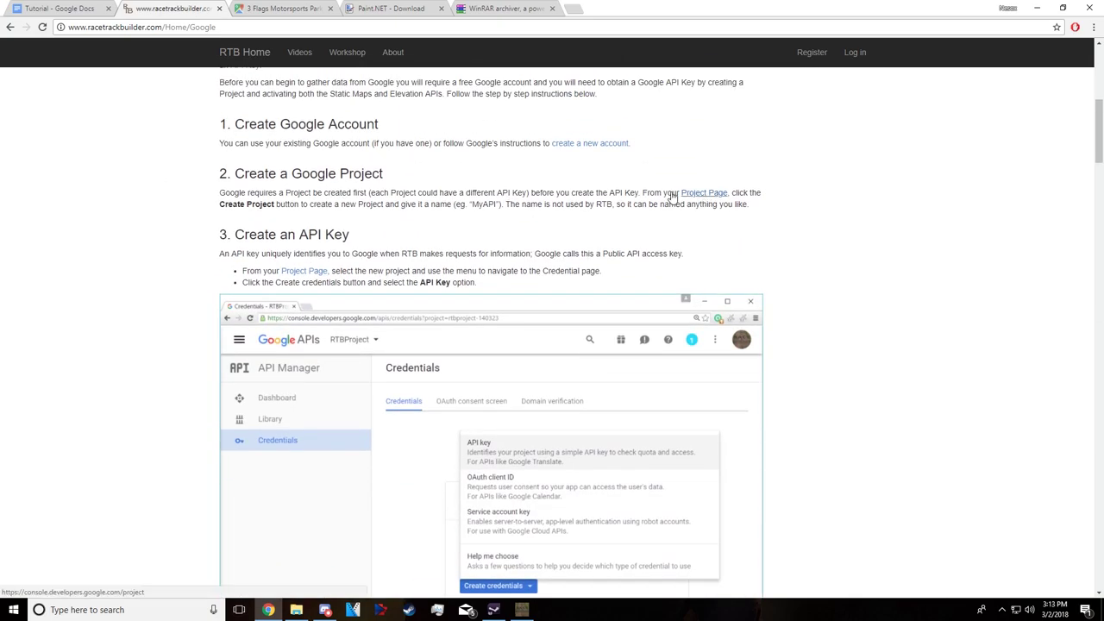
scroll(62, 264, "down", 2)
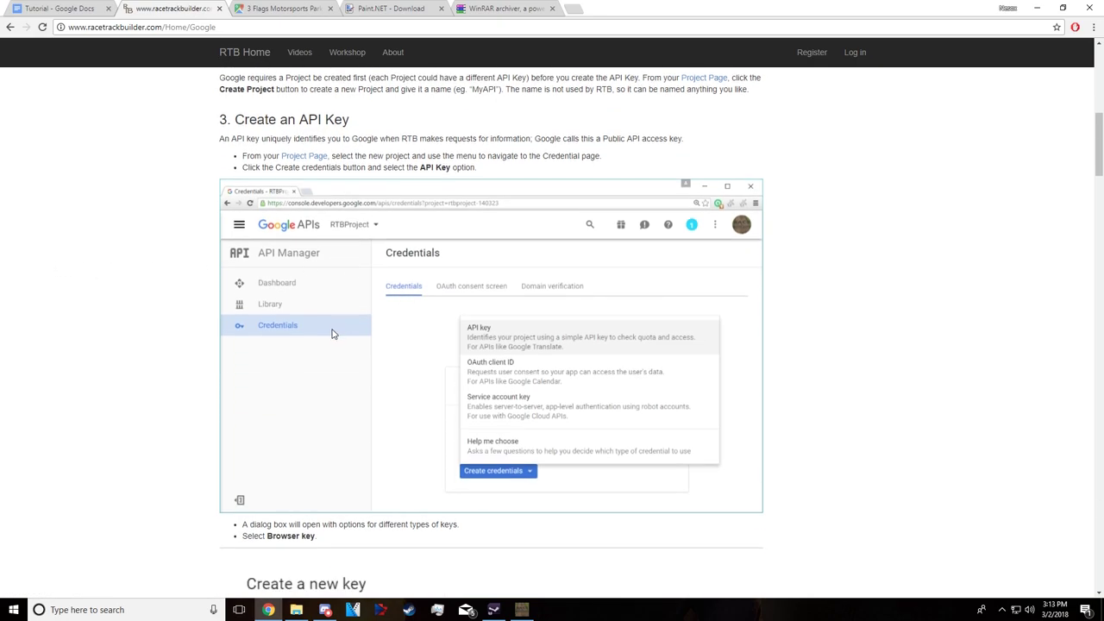
left_click_drag(228, 119, 369, 139)
left_click(274, 116)
scroll(177, 122, "down", 8)
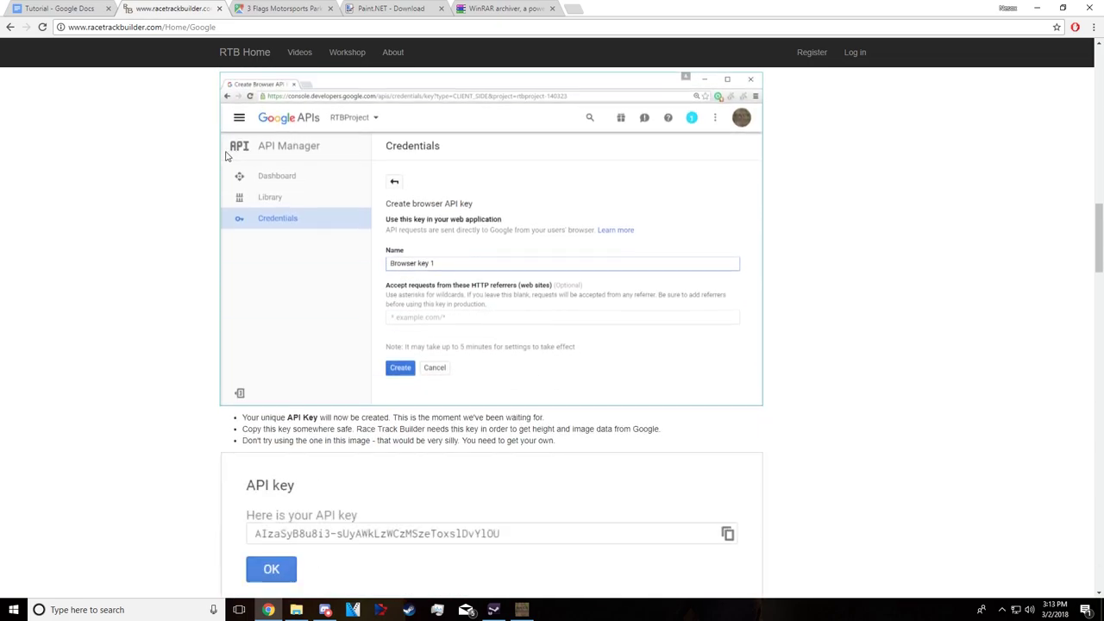
Review the page's instructions for entering the API key and activating the Google Static Maps and Elevation APIs
scroll(148, 152, "down", 4)
scroll(287, 347, "down", 5)
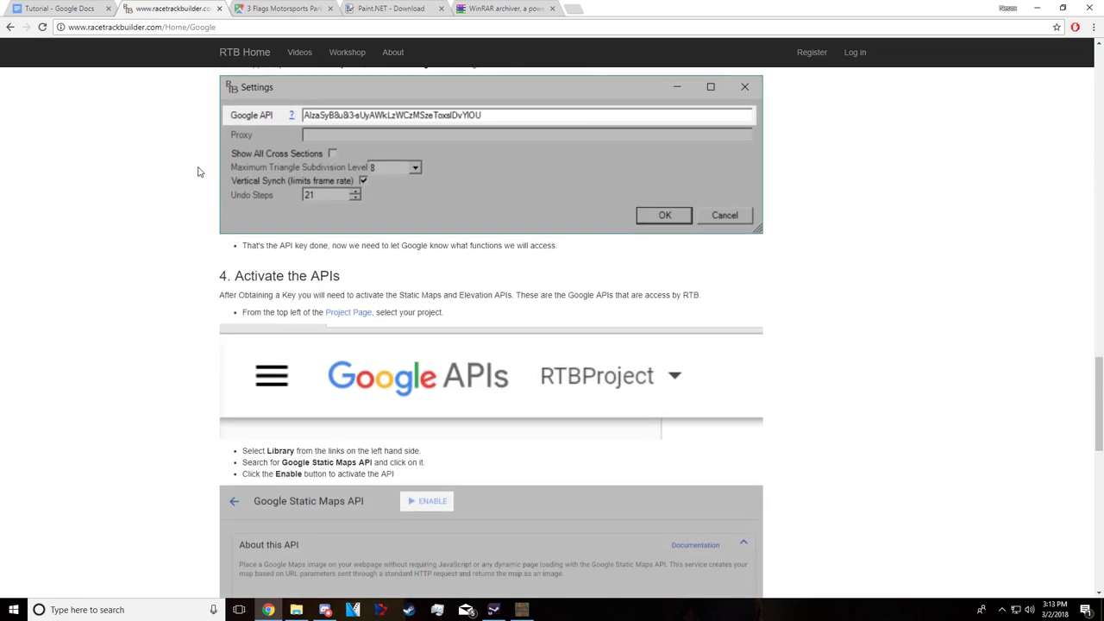
scroll(268, 319, "down", 2)
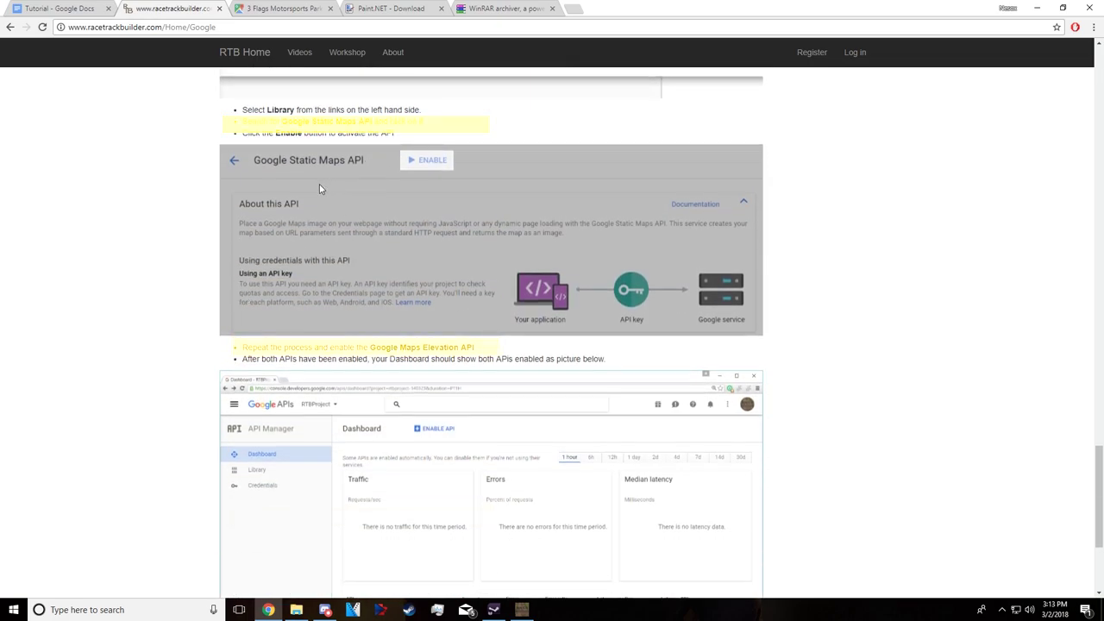
scroll(198, 172, "down", 3)
scroll(230, 227, "up", 10)
scroll(202, 234, "down", 5)
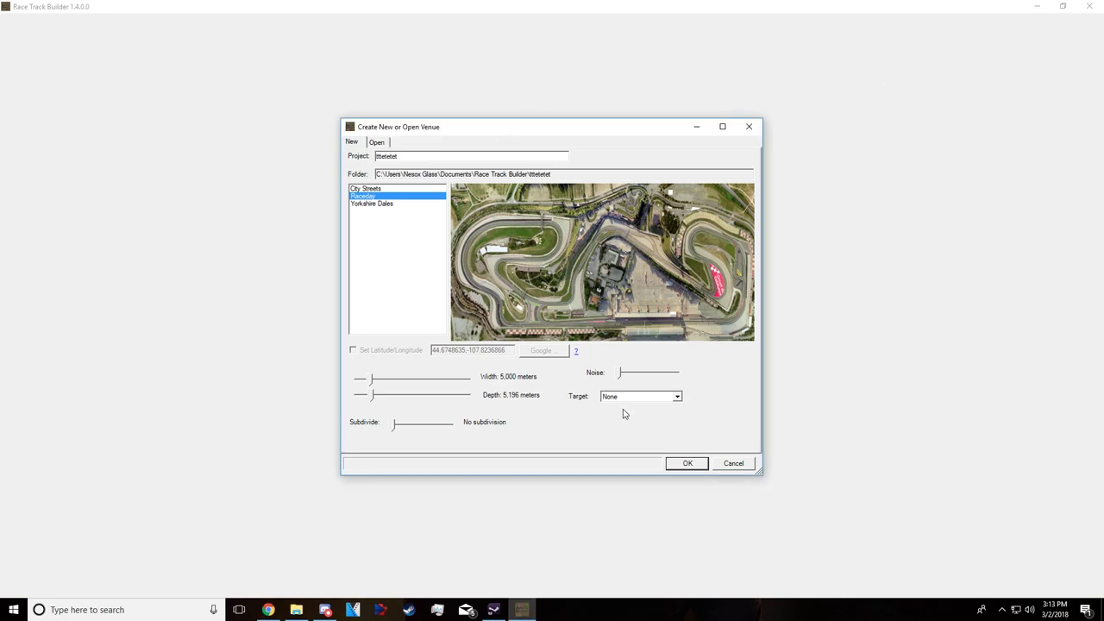
In Race Track Builder, create a placeholder venue from the Raceday template and paste the Google API key into the program settings
left_click(681, 466)
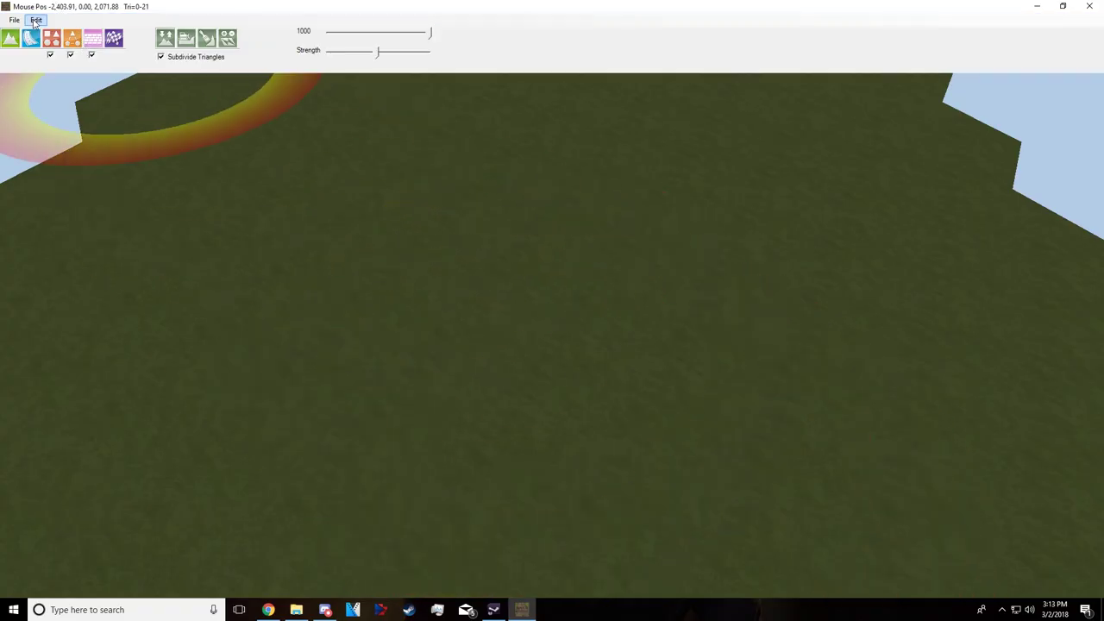
left_click(35, 20)
left_click(42, 61)
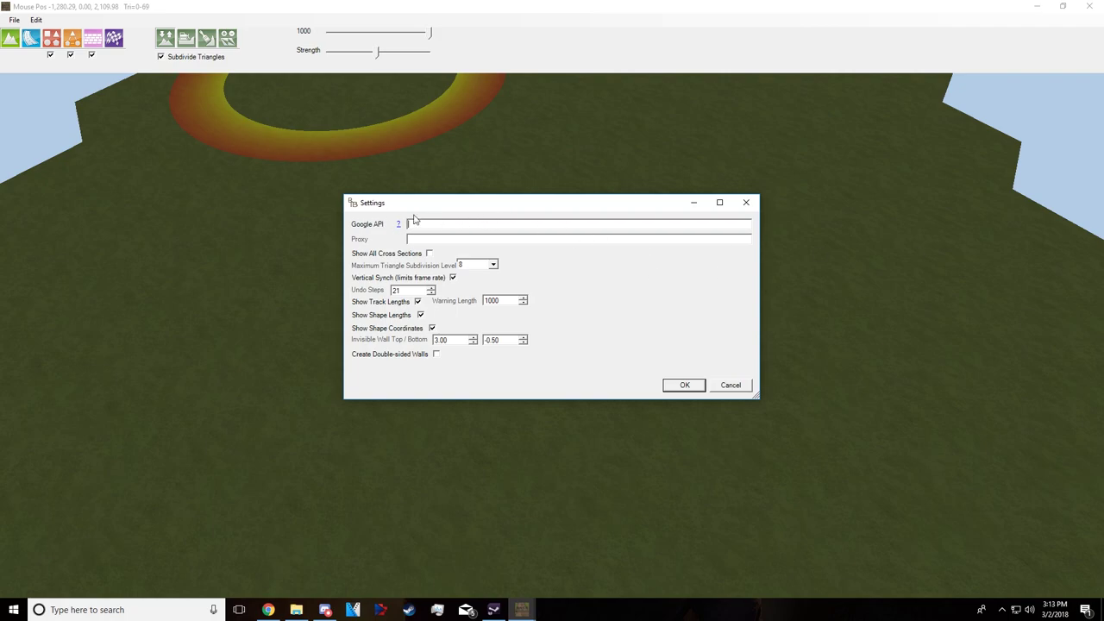
key("ctrl+v")
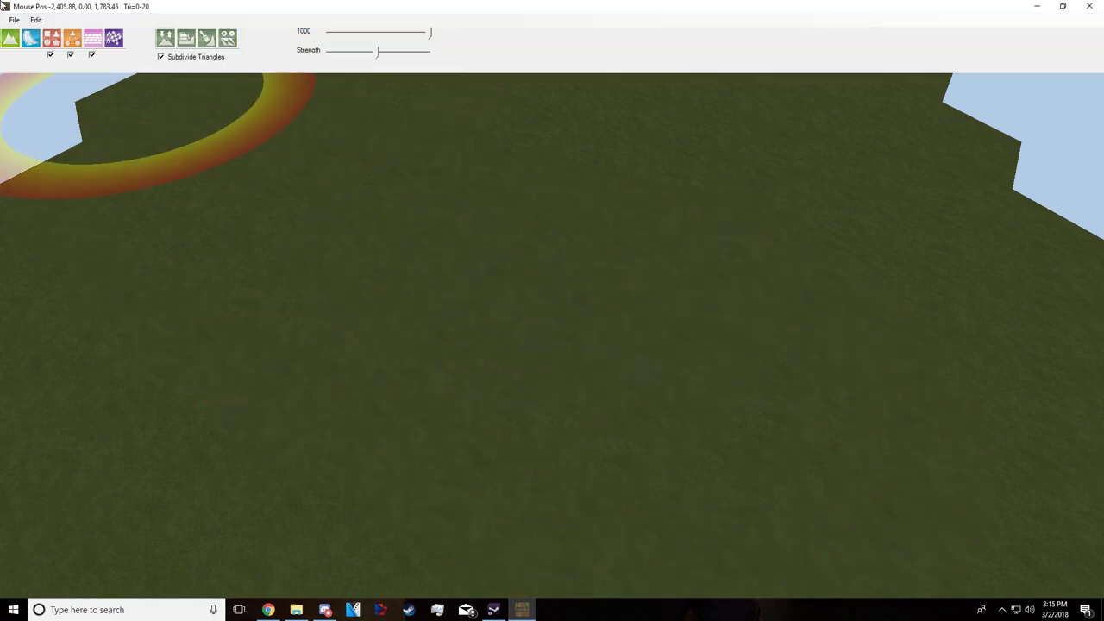
Start a new venue project named Tutorial and select its latitude/longitude value
left_click(13, 19)
left_click(27, 29)
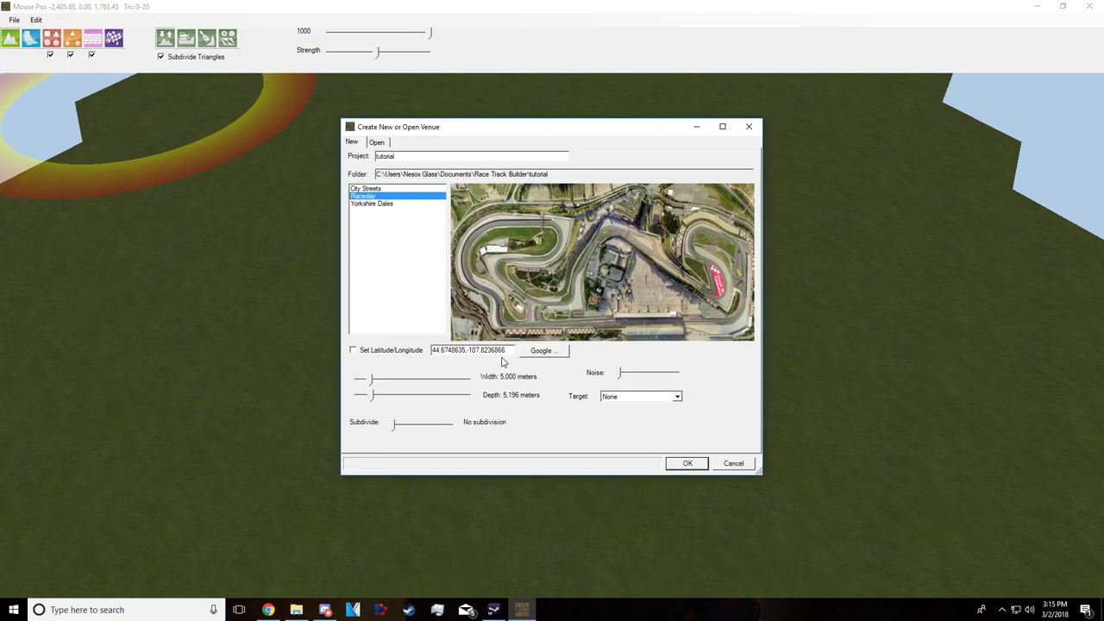
mouse_move(505, 349)
left_mouse_down()
mouse_move(460, 349)
mouse_move(488, 349)
left_mouse_up()
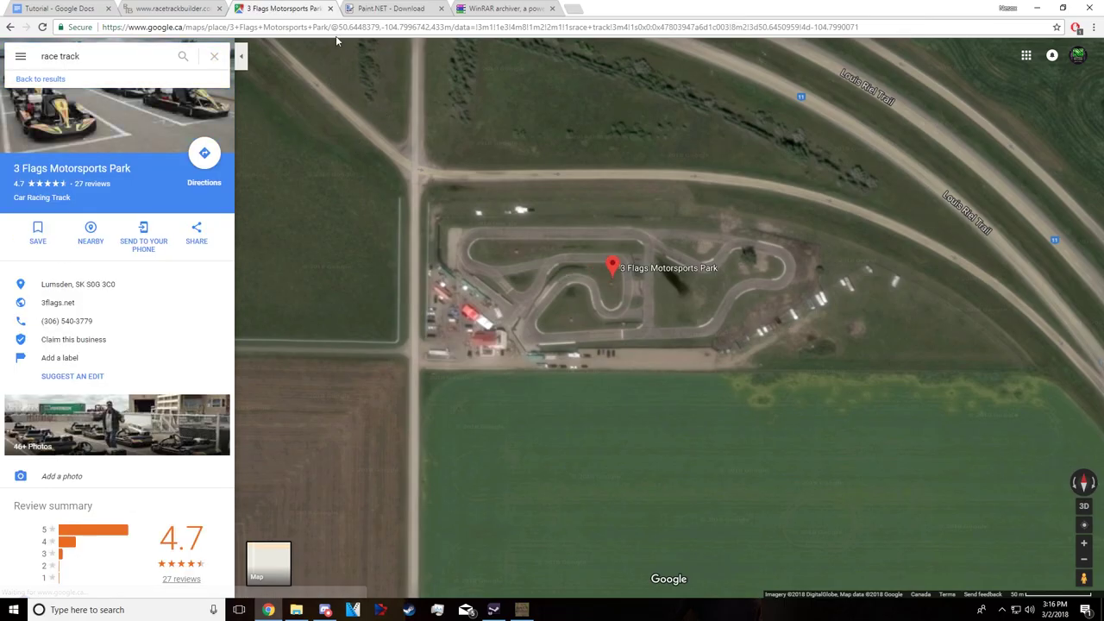
Switch to Google Maps in Chrome and copy the coordinates 50.6448379,-104.7996742 from the address of the 3 Flags Motorsports Park page
left_click(276, 28)
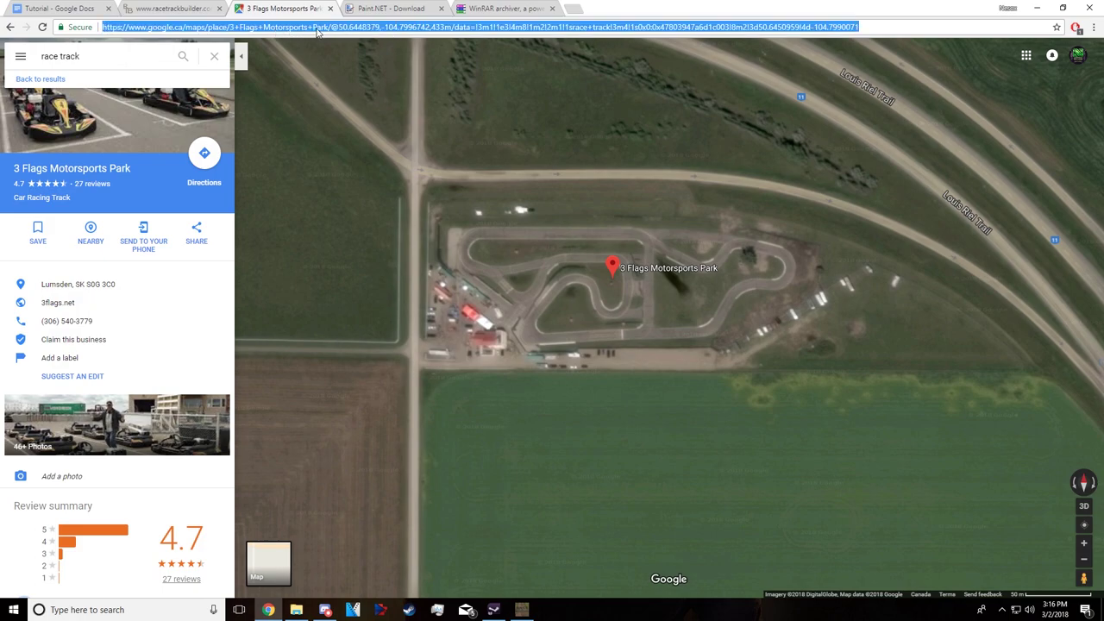
left_click(334, 29)
double_click(338, 28)
left_click(331, 29)
key("shift+Home")
left_click_drag(330, 29, 429, 30)
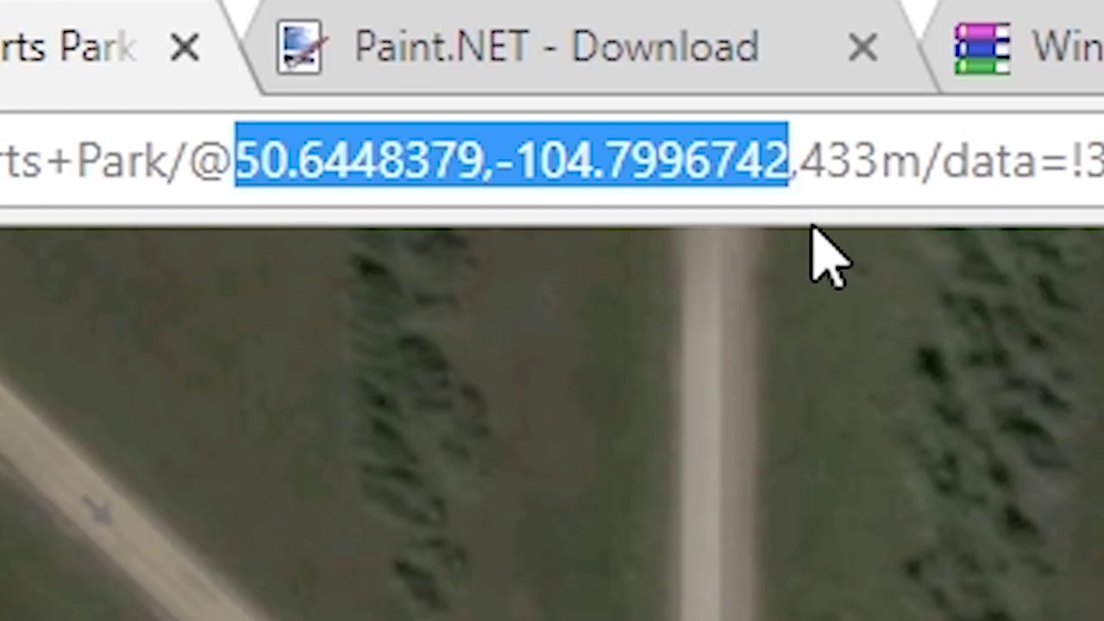
right_click(690, 186)
left_click(849, 427)
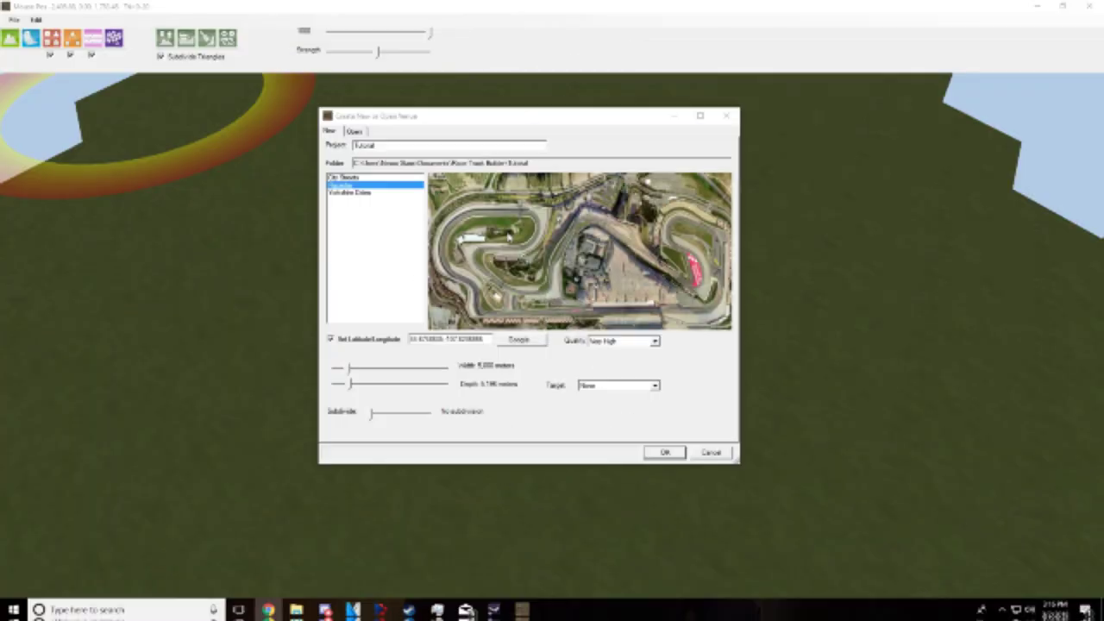
Back in Race Track Builder, set the venue's latitude/longitude to 50.6448379,-104.7996742 and open the Google map preview
left_click_drag(490, 339, 231, 321)
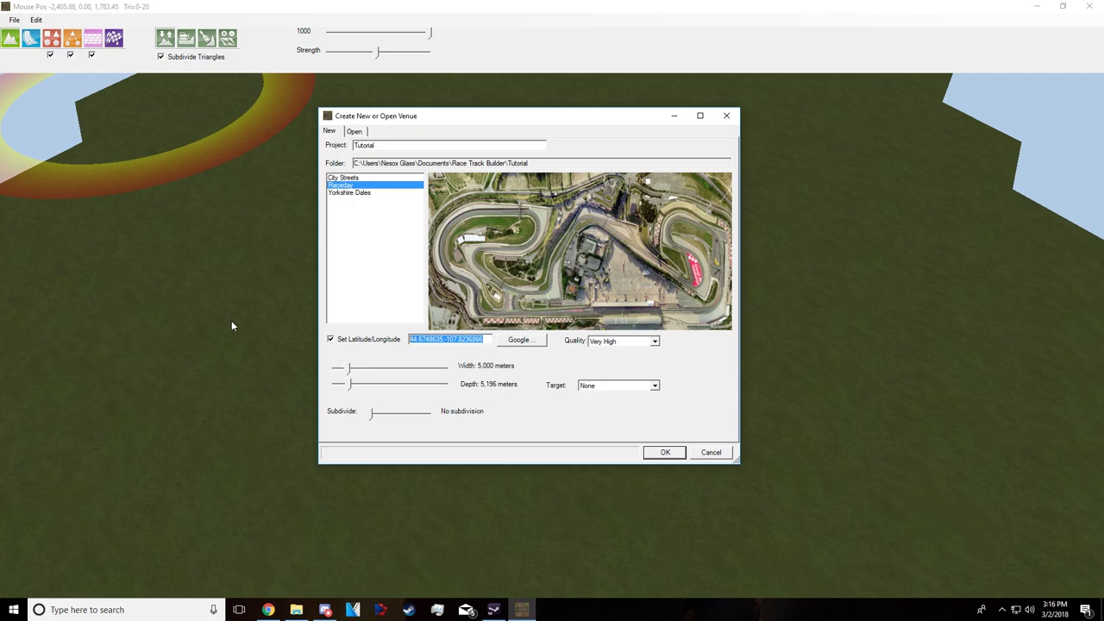
key("ctrl+v")
left_click(523, 340)
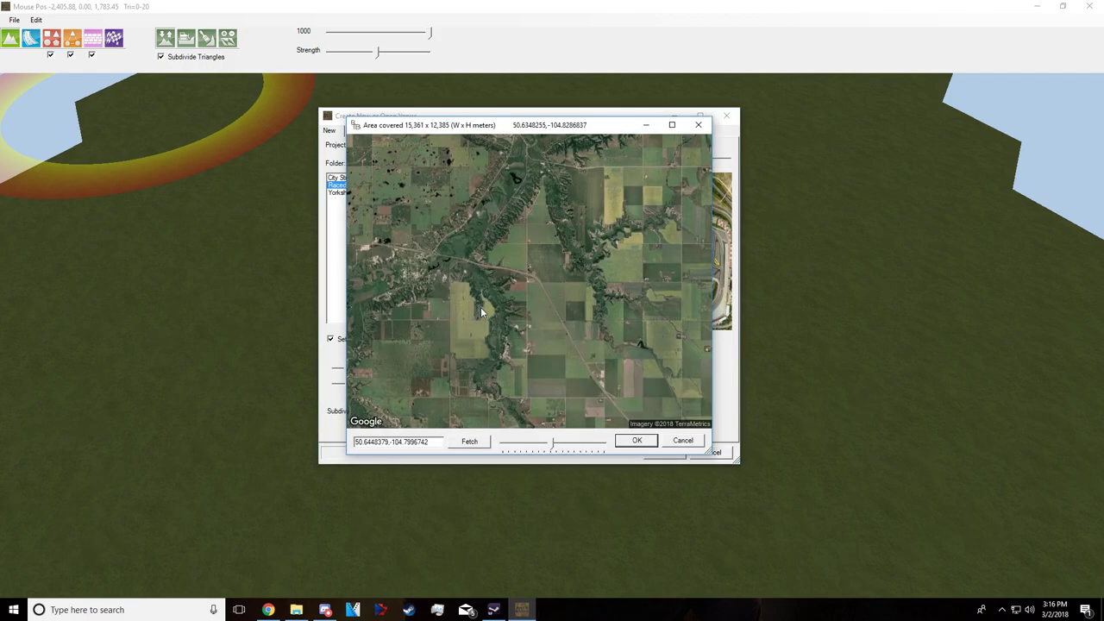
Set the covered map area to 3,840 x 3,096 meters and generate the Tutorial venue at Very High image quality
left_click_drag(552, 447, 523, 445)
left_click_drag(525, 441, 563, 446)
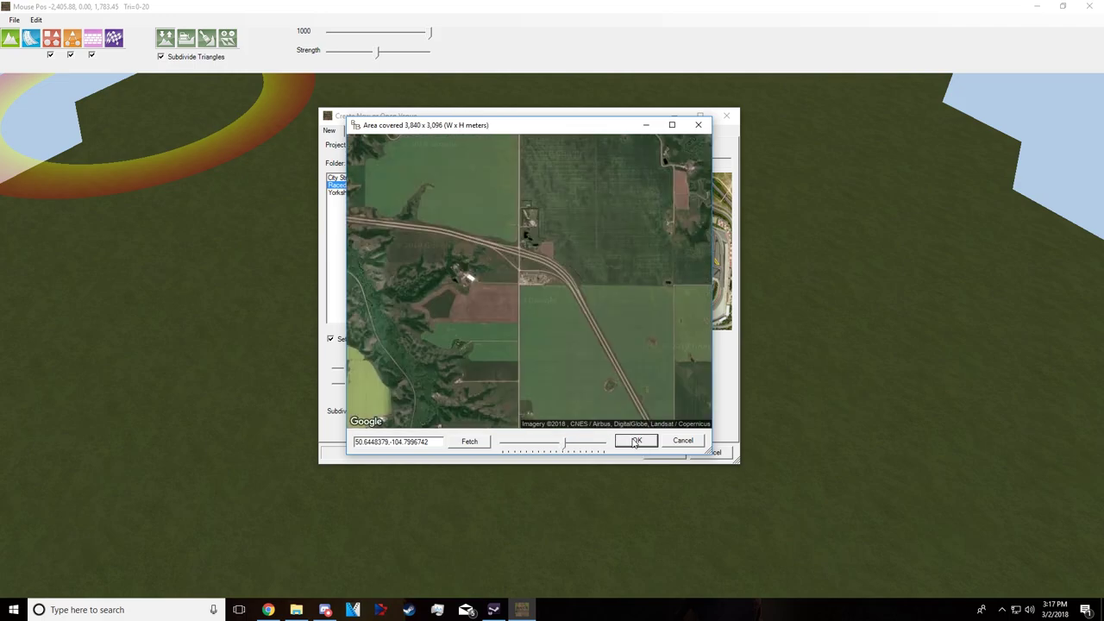
left_click(637, 442)
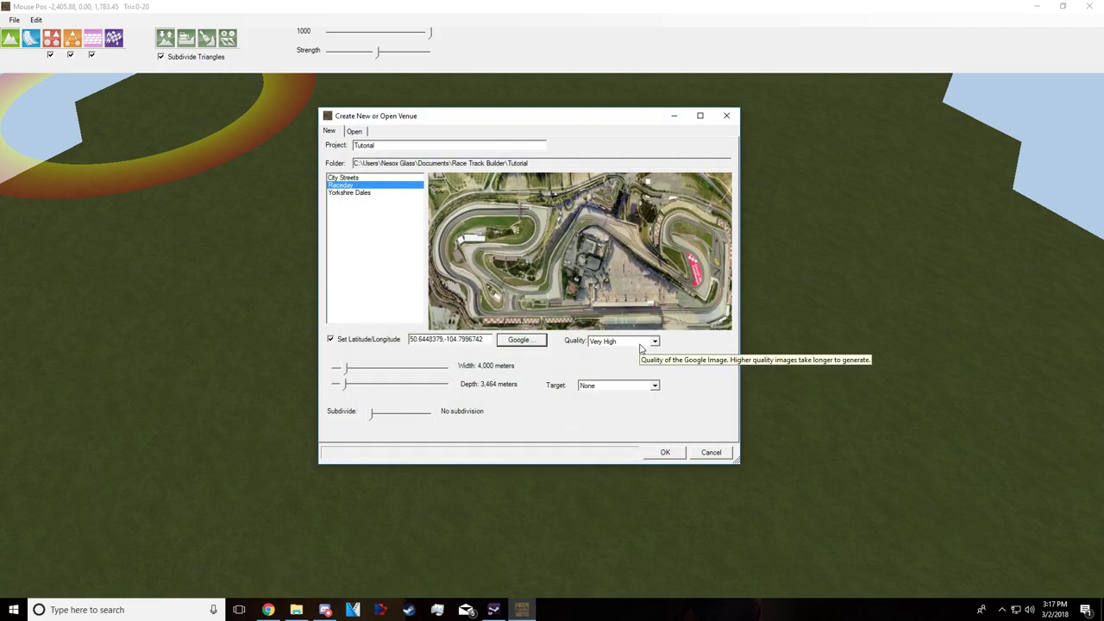
left_click(665, 453)
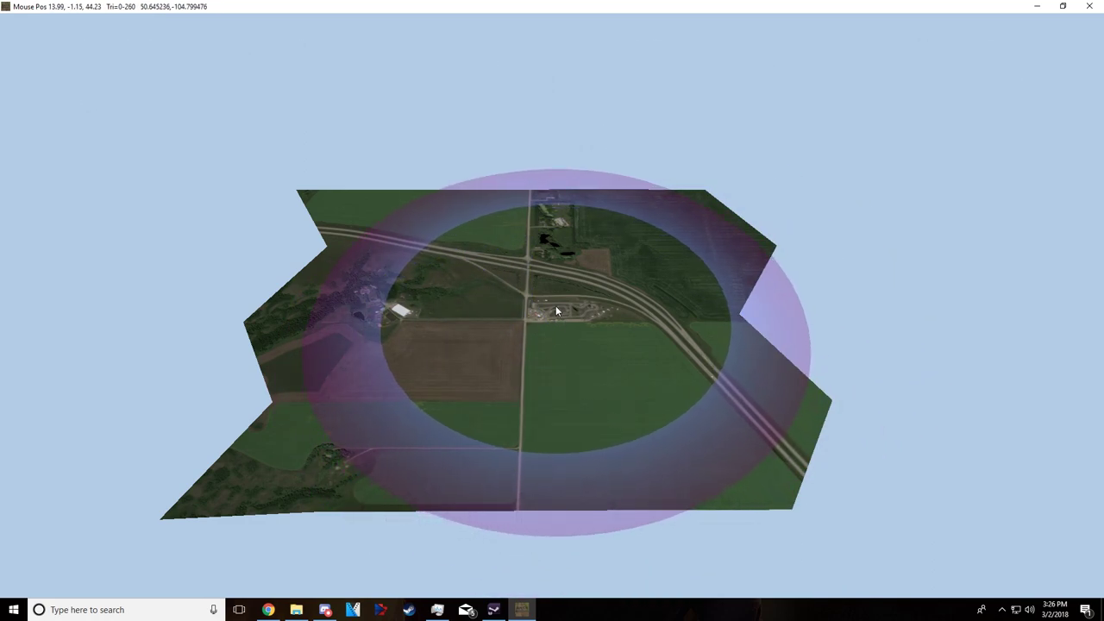
Examine the full extent of the generated Tutorial terrain from several distances
left_click(268, 610)
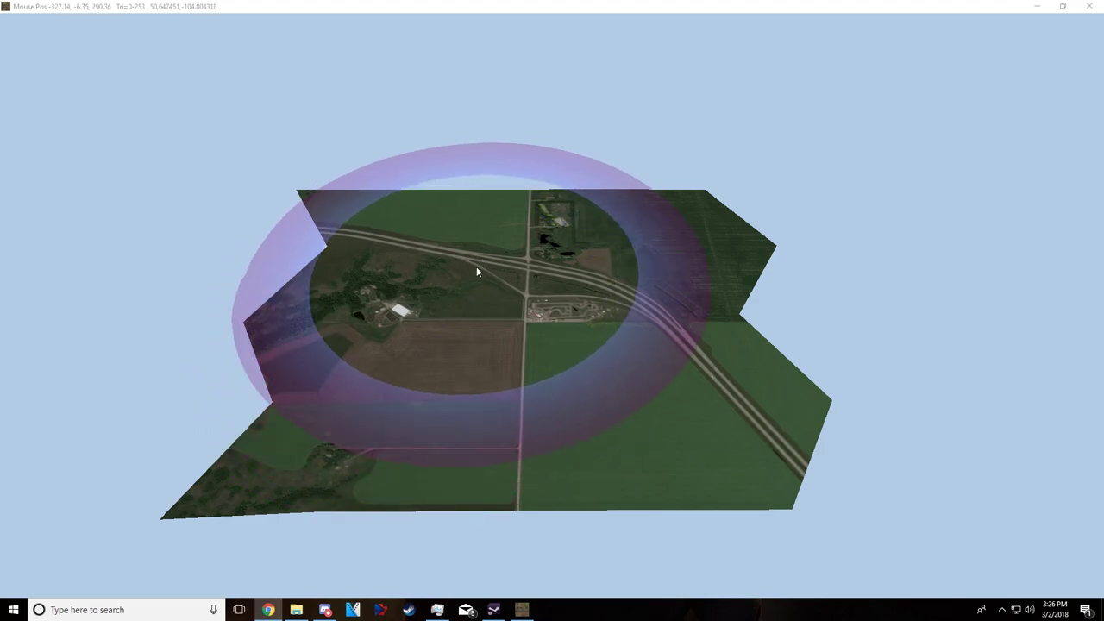
right_click_drag(479, 268, 570, 411)
middle_click_drag(571, 417, 488, 327)
scroll(506, 314, "up", 2)
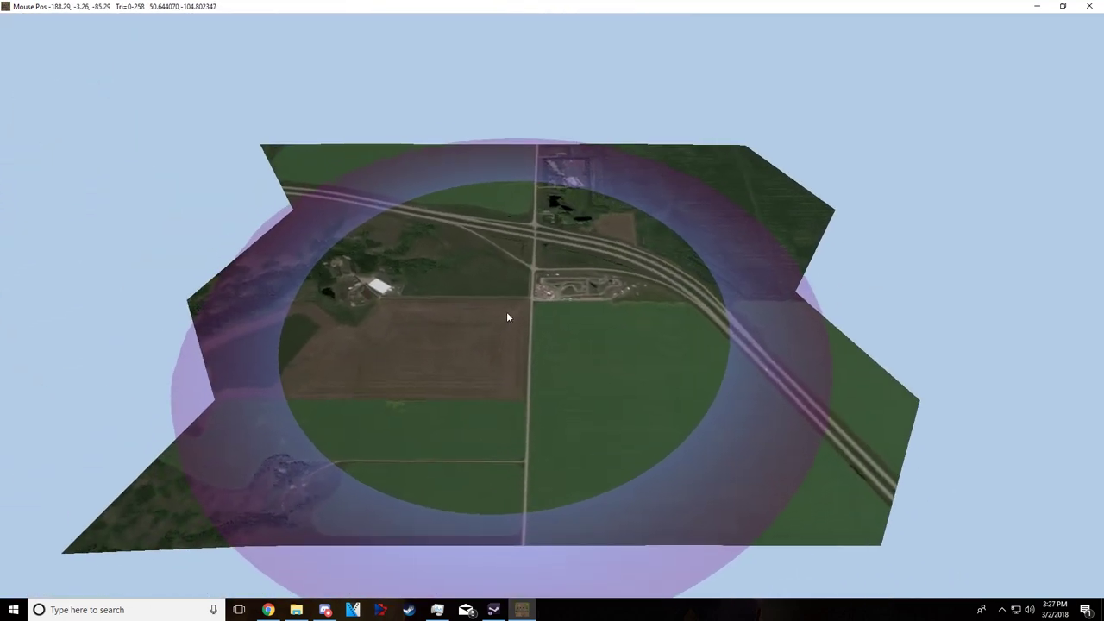
scroll(507, 317, "down", 3)
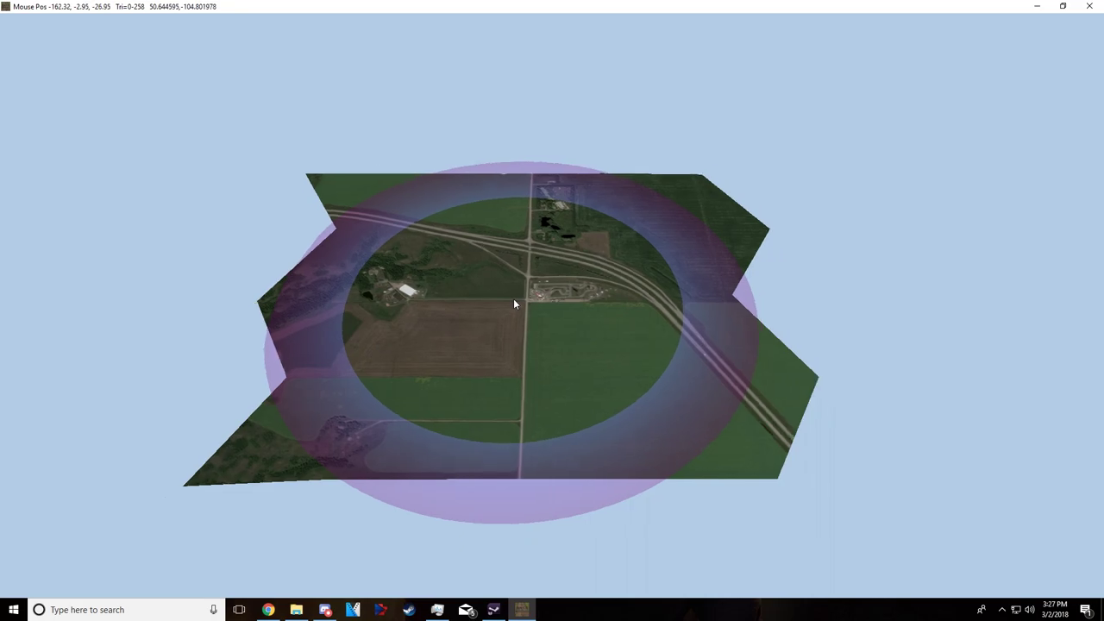
scroll(514, 297, "up", 5)
scroll(517, 296, "down", 3)
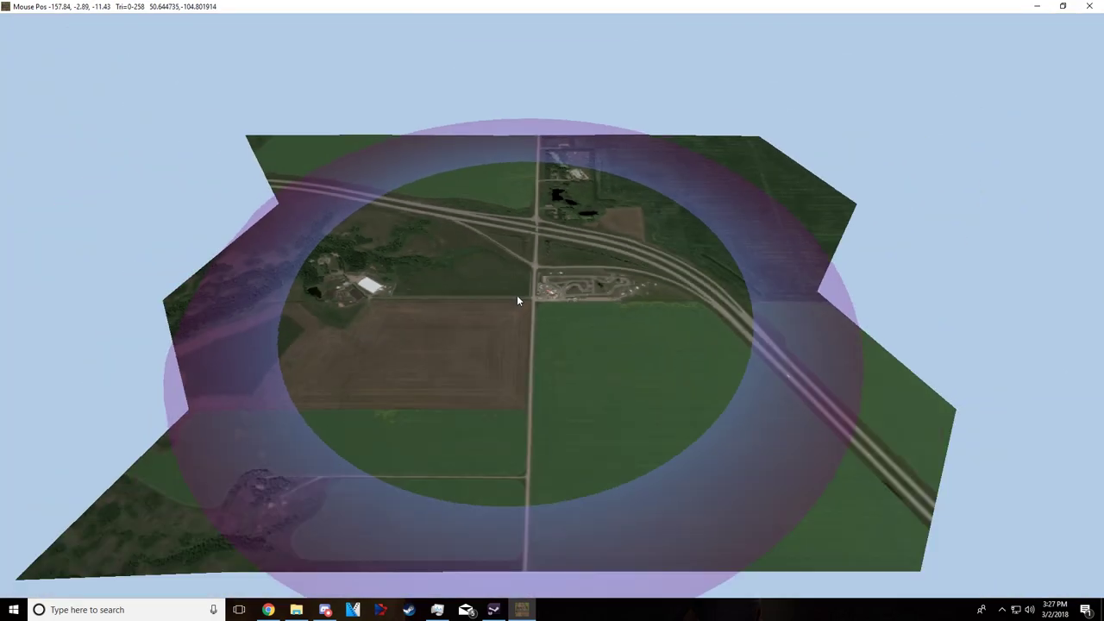
scroll(517, 299, "up", 4)
scroll(517, 300, "down", 5)
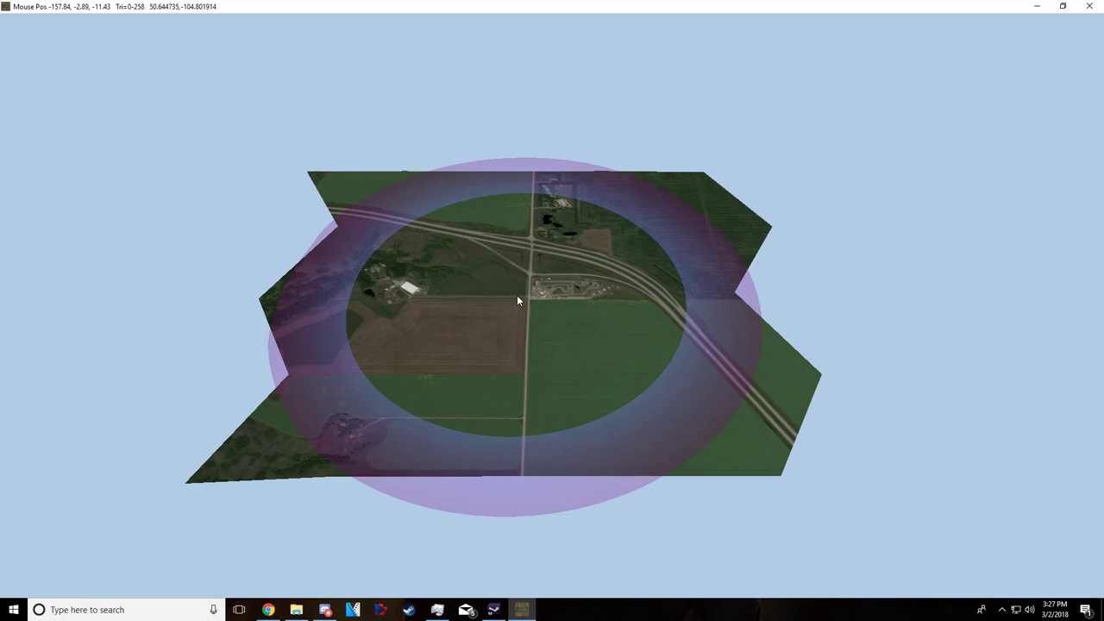
Inspect the terrain from different angles and examine the race track beside the highway up close
middle_click_drag(527, 284, 475, 190)
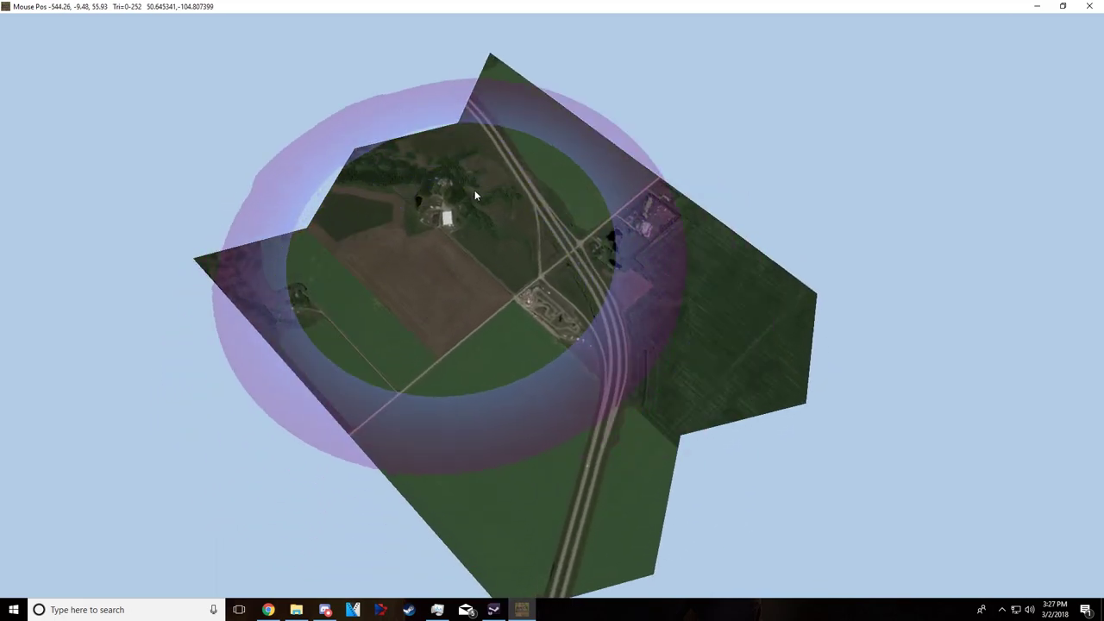
middle_click_drag(490, 75, 536, 251)
scroll(589, 290, "up", 8)
middle_click_drag(589, 289, 755, 396)
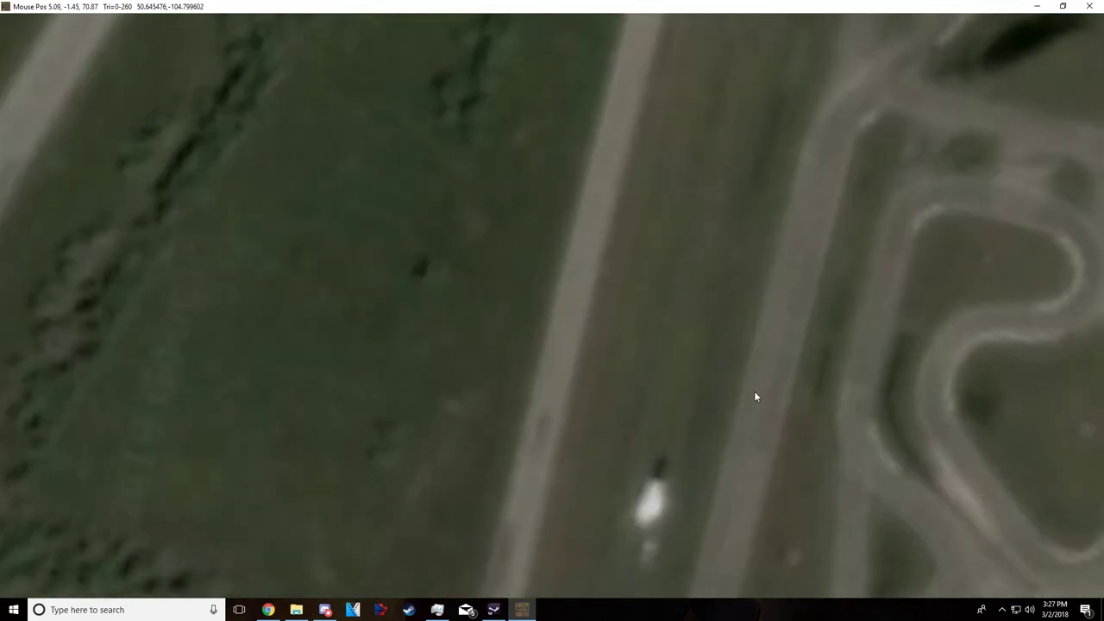
scroll(547, 239, "down", 10)
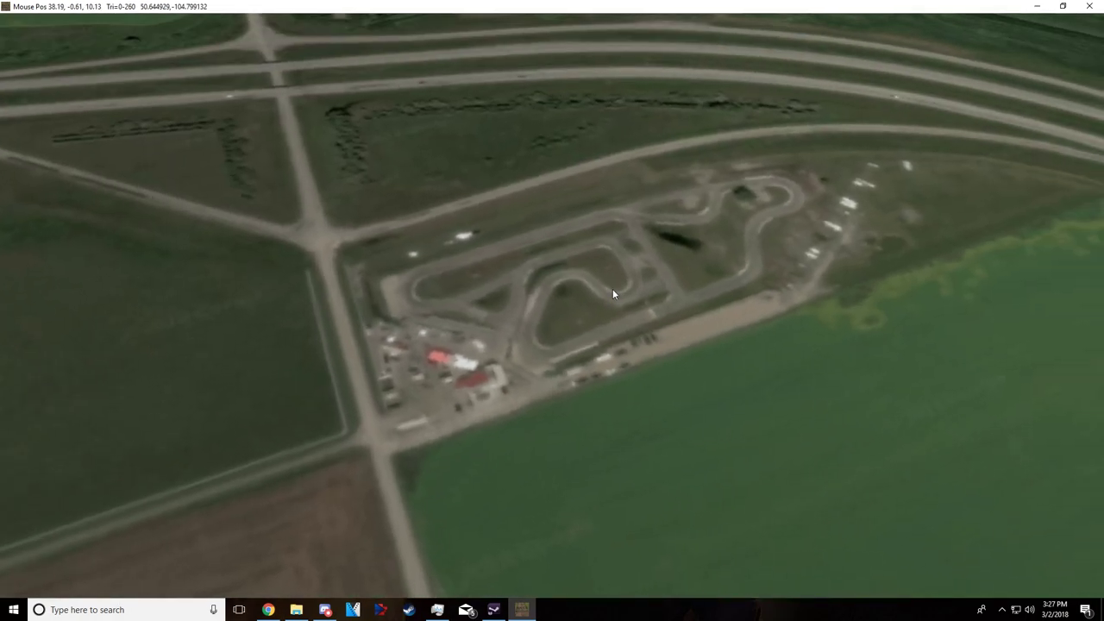
middle_click_drag(613, 290, 562, 287)
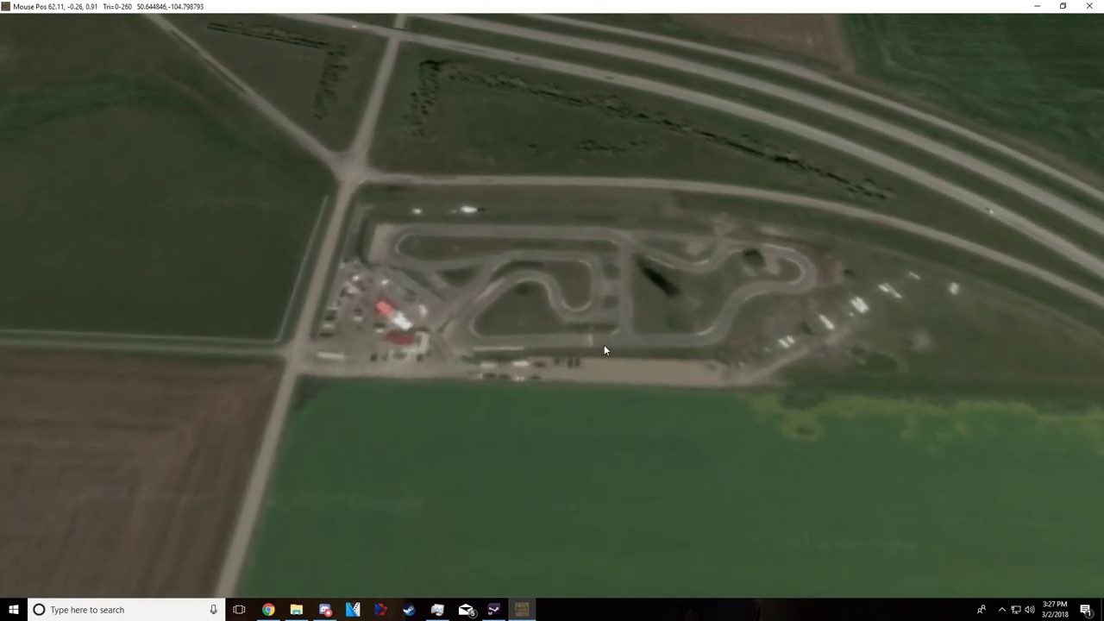
middle_click_drag(604, 348, 550, 326)
left_click_drag(555, 218, 604, 175)
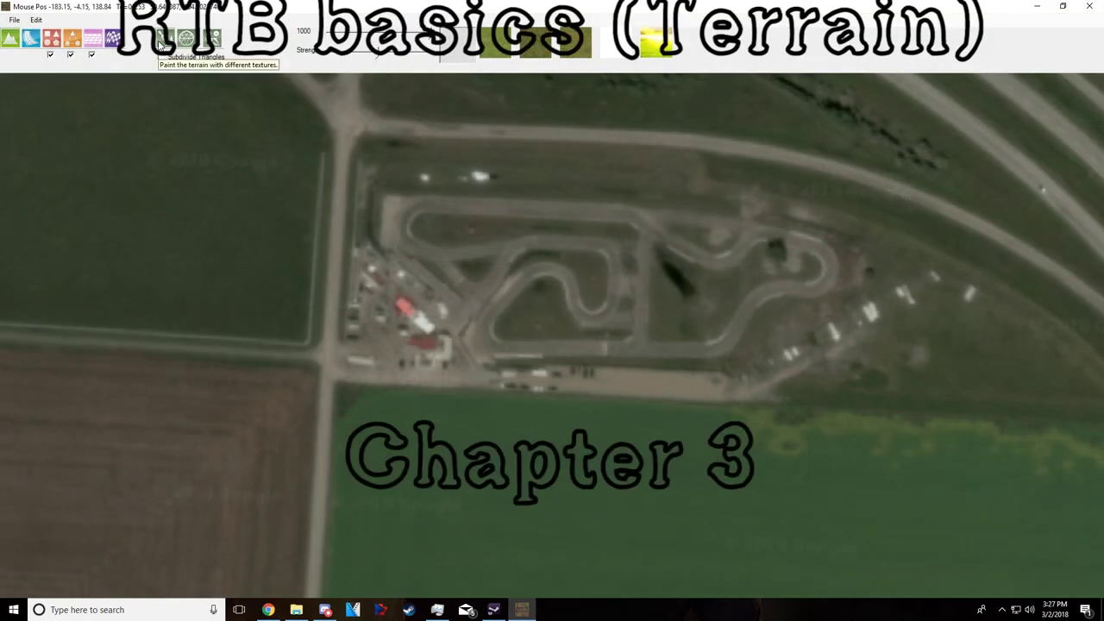